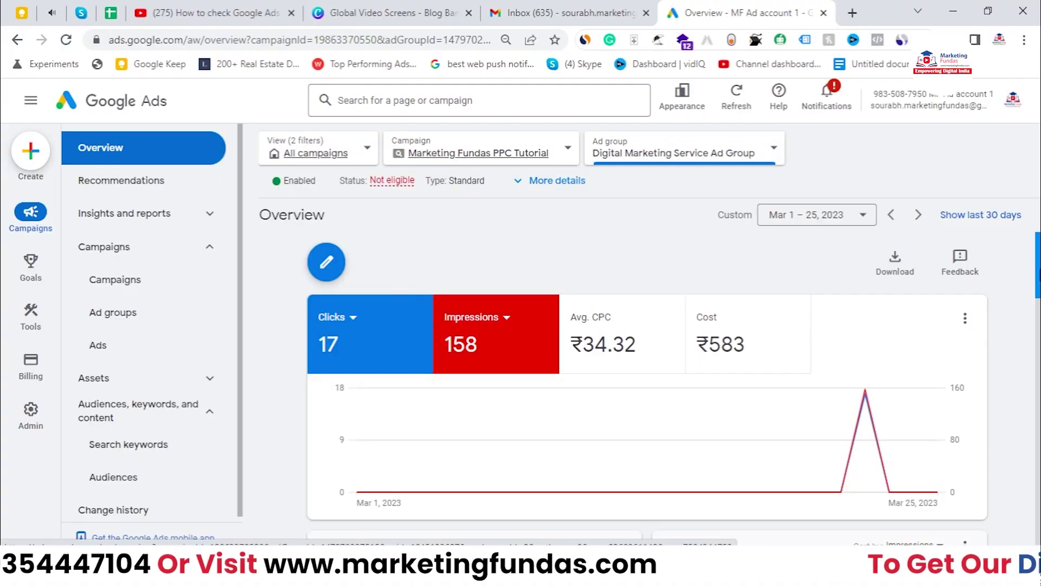
# - Open the Digital Marketing Service Ad Group's keyword list from the campaign's ad groups
pyautogui.scroll(-8, 621, 231)
pyautogui.scroll(10, 781, 274)
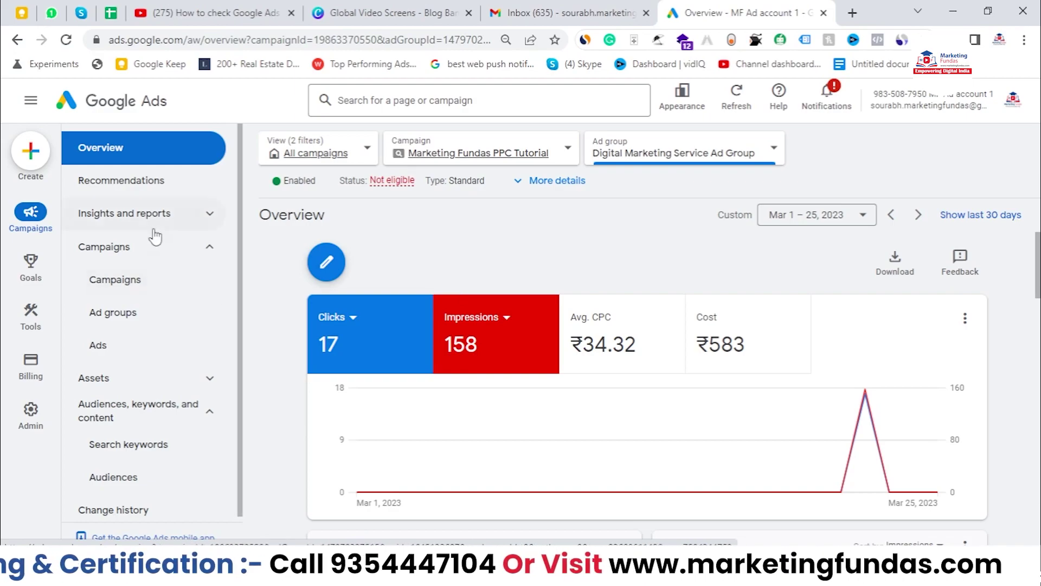
pyautogui.click(134, 316)
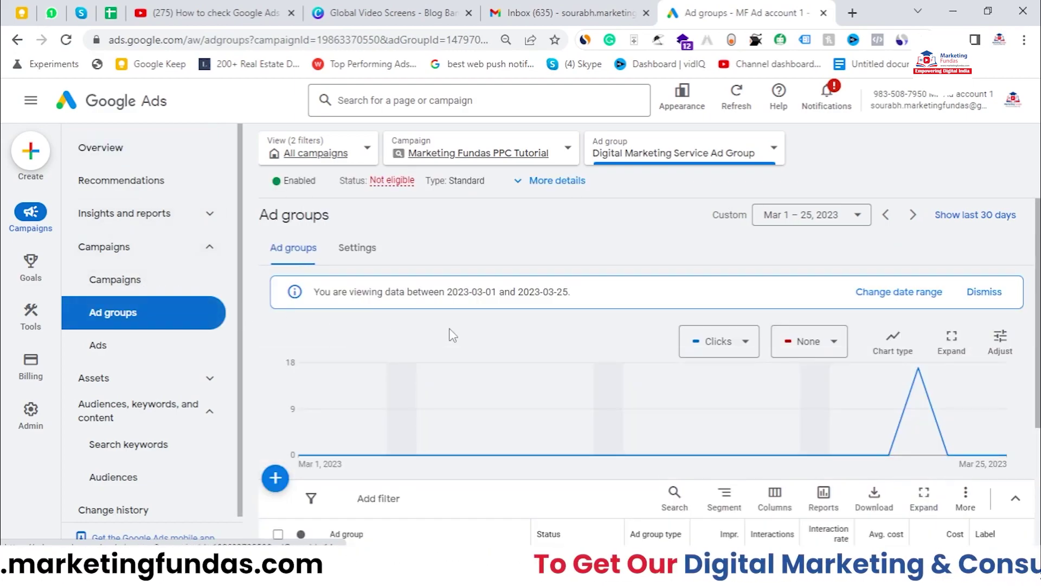
pyautogui.scroll(-1, 451, 336)
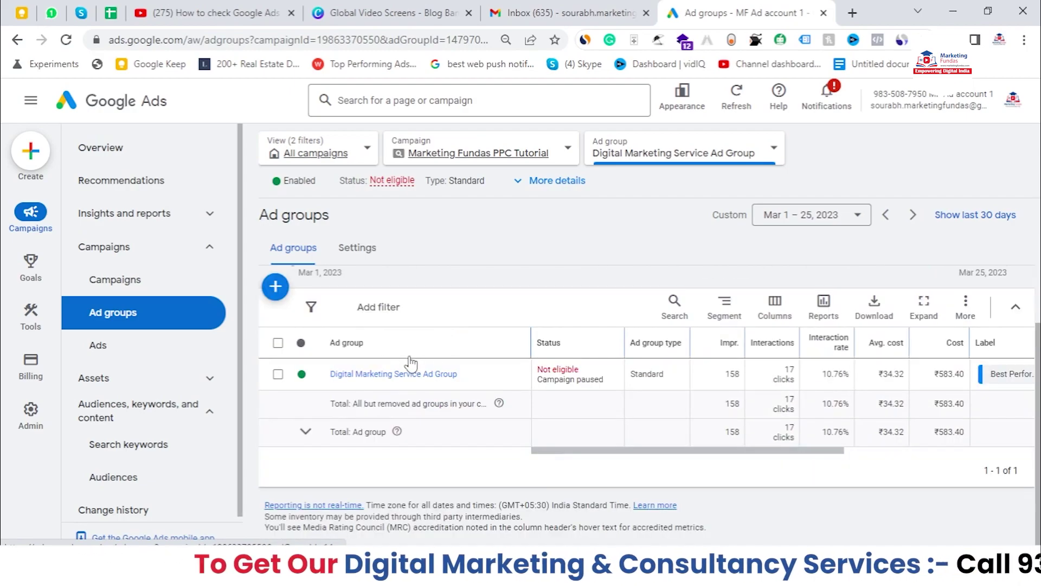
pyautogui.click(366, 376)
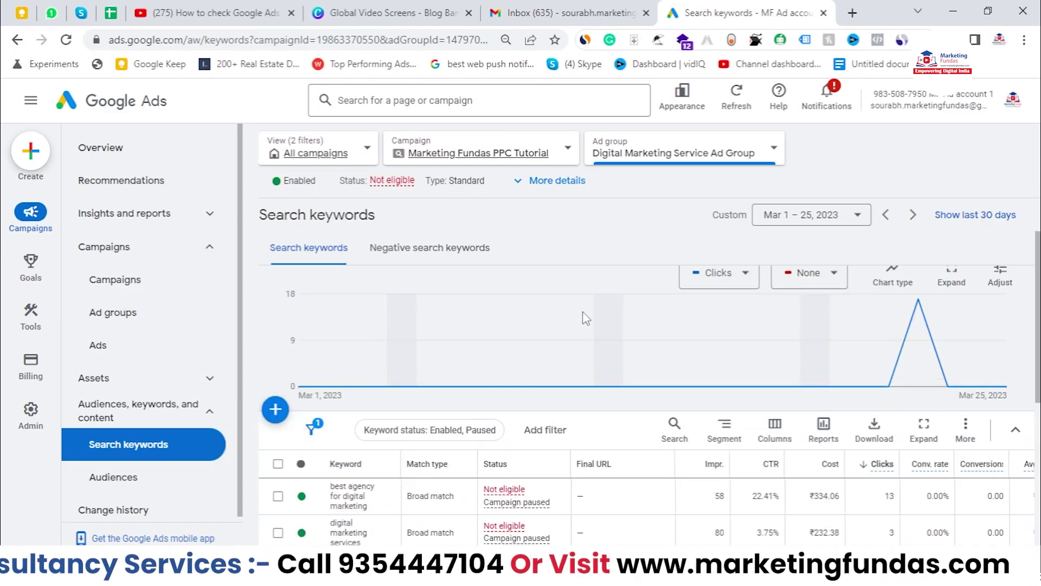
pyautogui.scroll(-2, 398, 358)
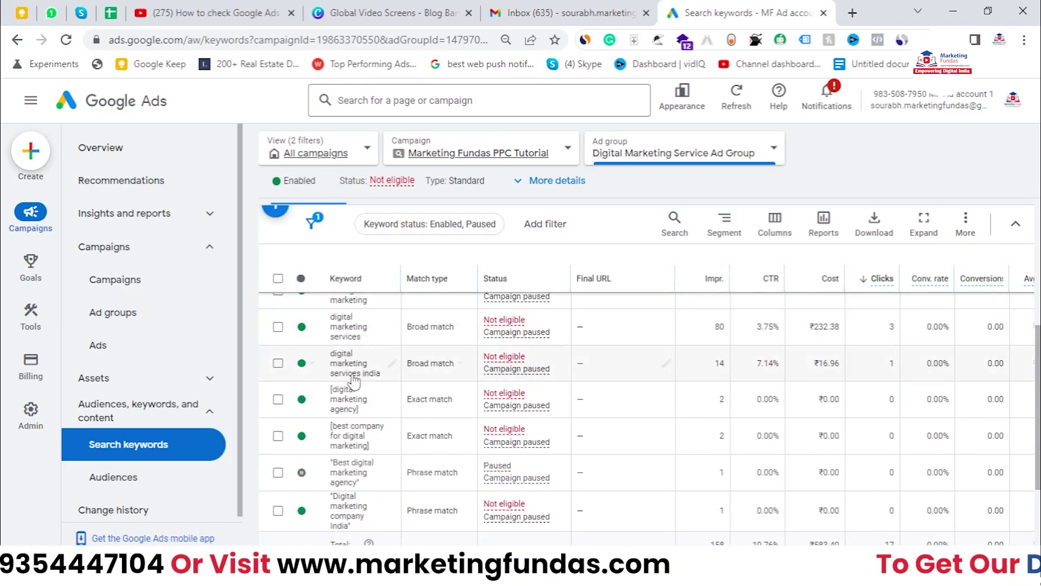
pyautogui.scroll(-2, 347, 429)
pyautogui.scroll(2, 347, 429)
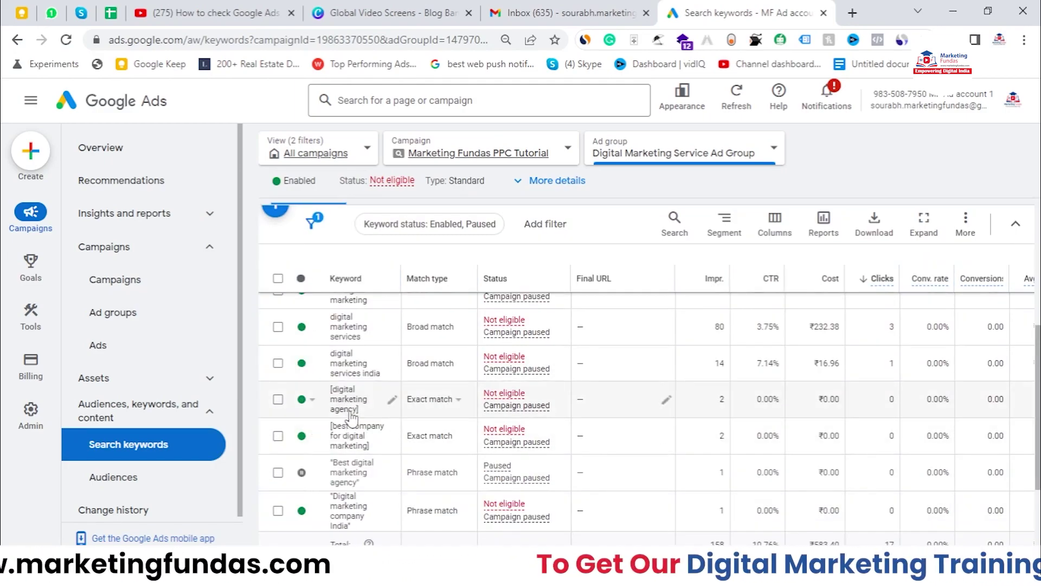
pyautogui.scroll(2, 350, 423)
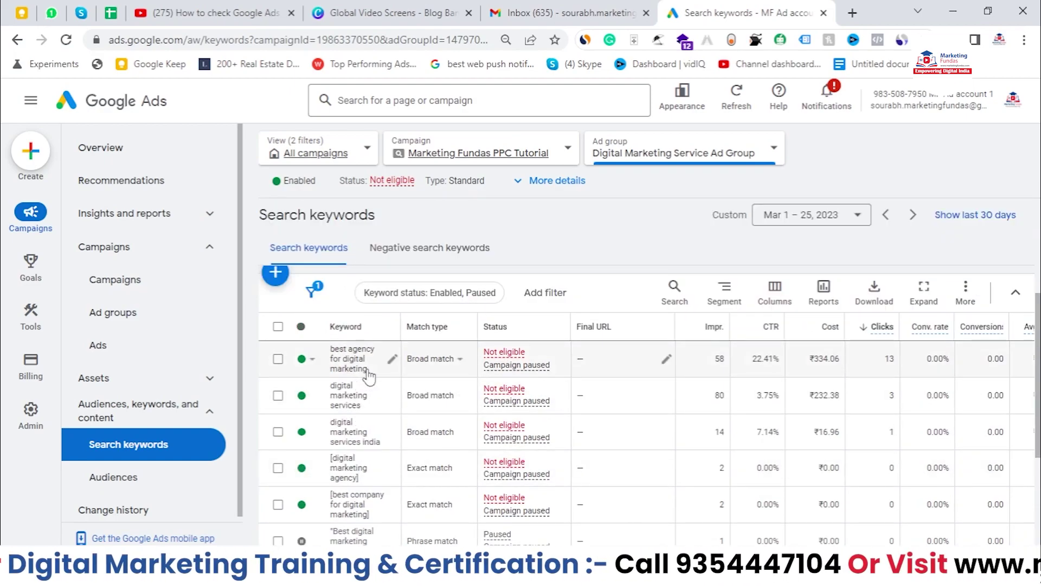
# - Copy the top keyword 'best agency for digital marketing' to the clipboard
pyautogui.moveTo(368, 373); pyautogui.dragTo(331, 349)
pyautogui.hotkey('ctrl', 'c')
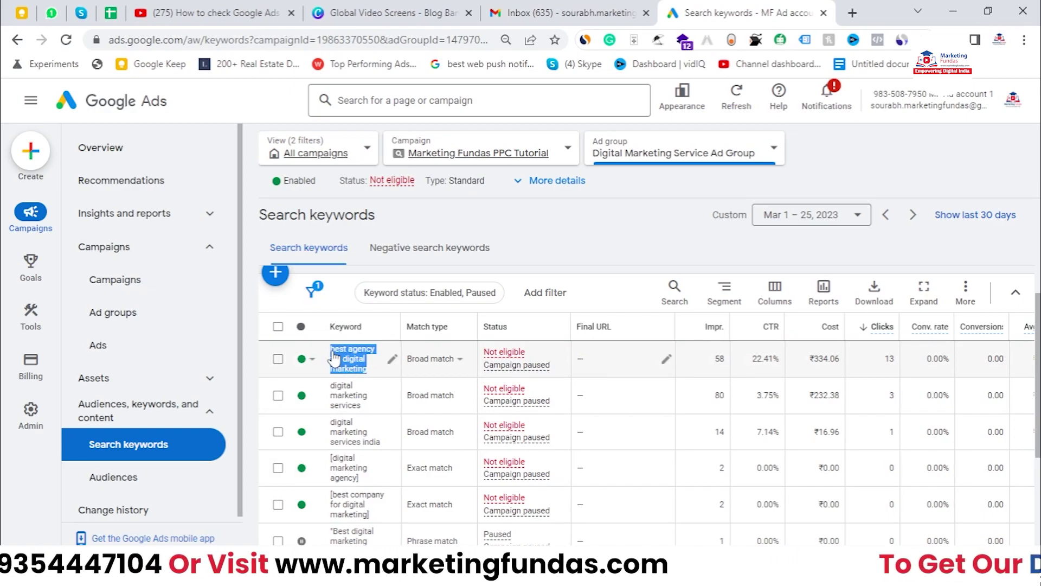
pyautogui.rightClick(334, 358)
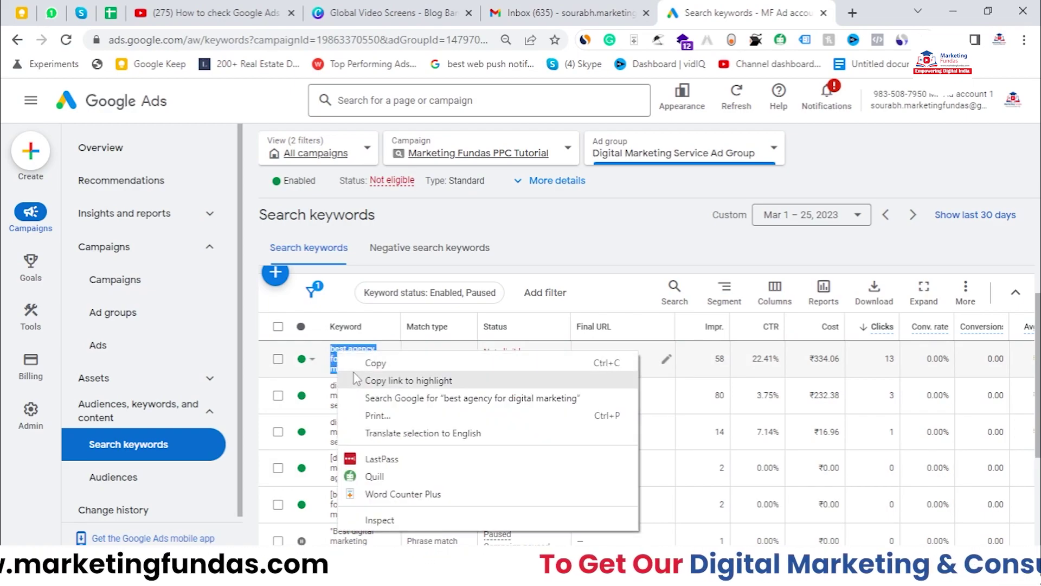
pyautogui.click(374, 362)
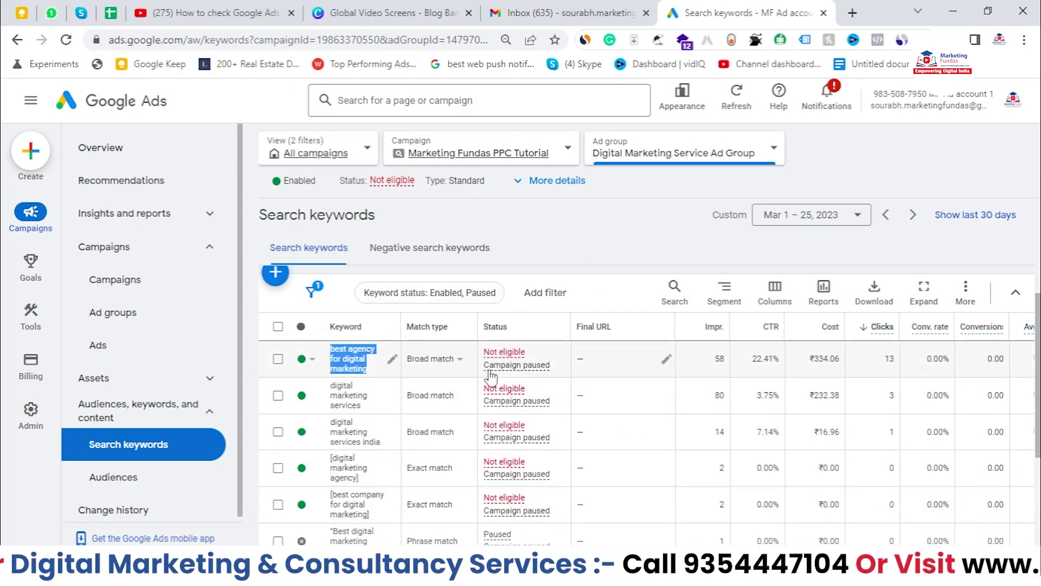
pyautogui.rightClick(336, 368)
pyautogui.click(358, 374)
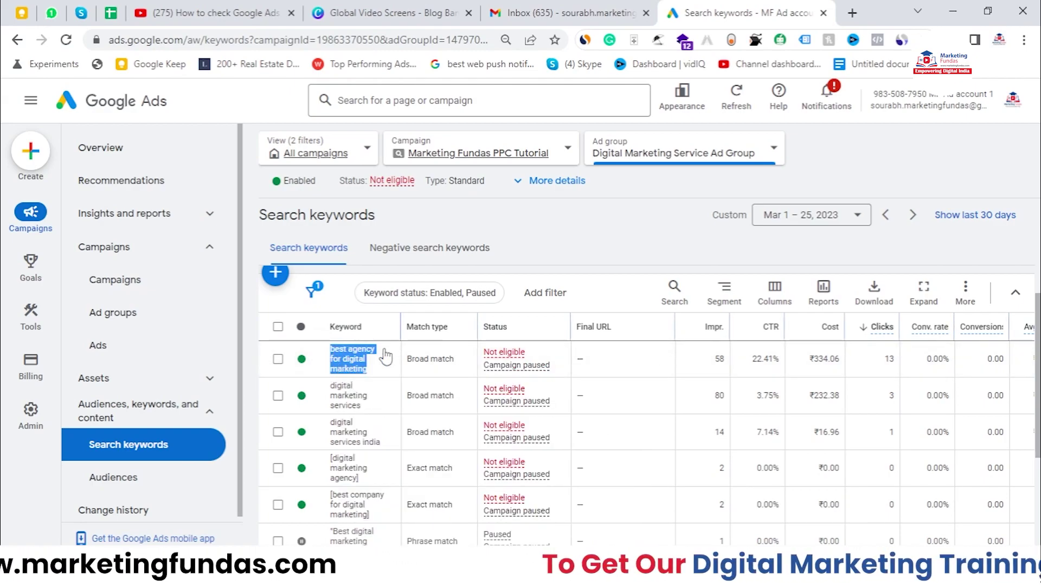
pyautogui.moveTo(28, 320)
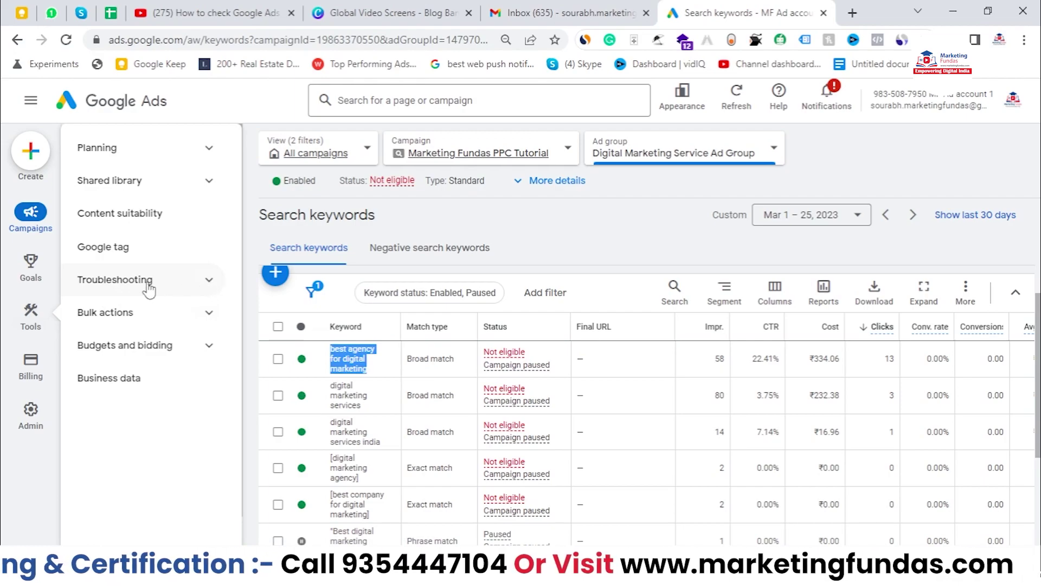
# - Open the Ad preview and diagnosis tool from Tools > Troubleshooting
pyautogui.click(183, 287)
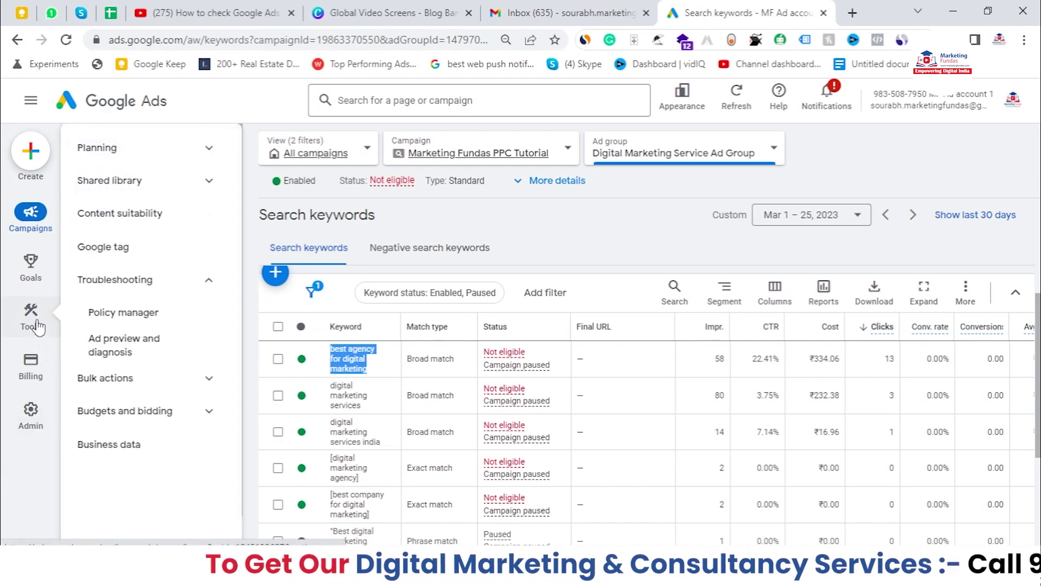
pyautogui.click(143, 352)
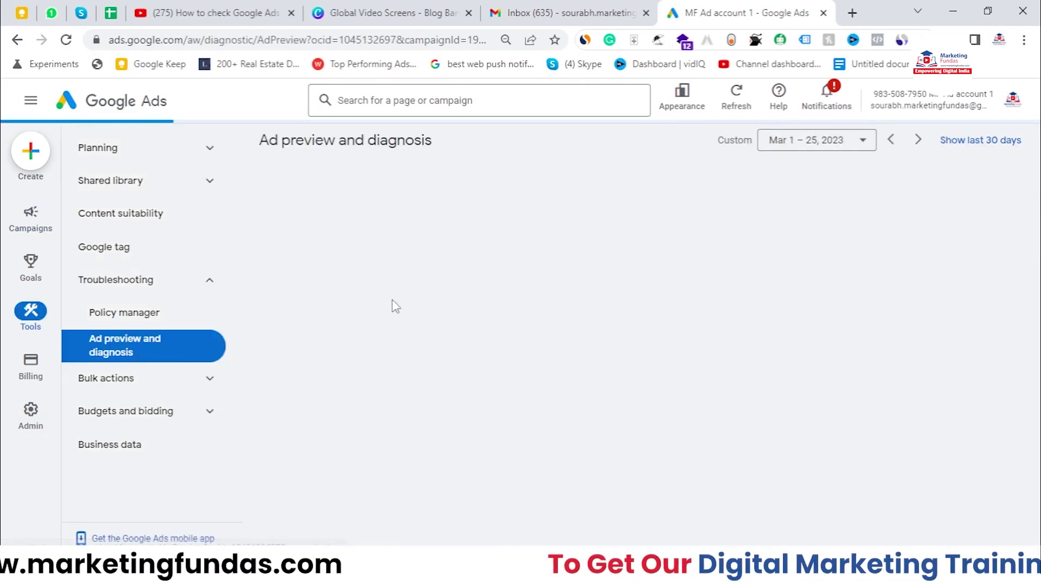
pyautogui.moveTo(244, 158); pyautogui.dragTo(446, 147)
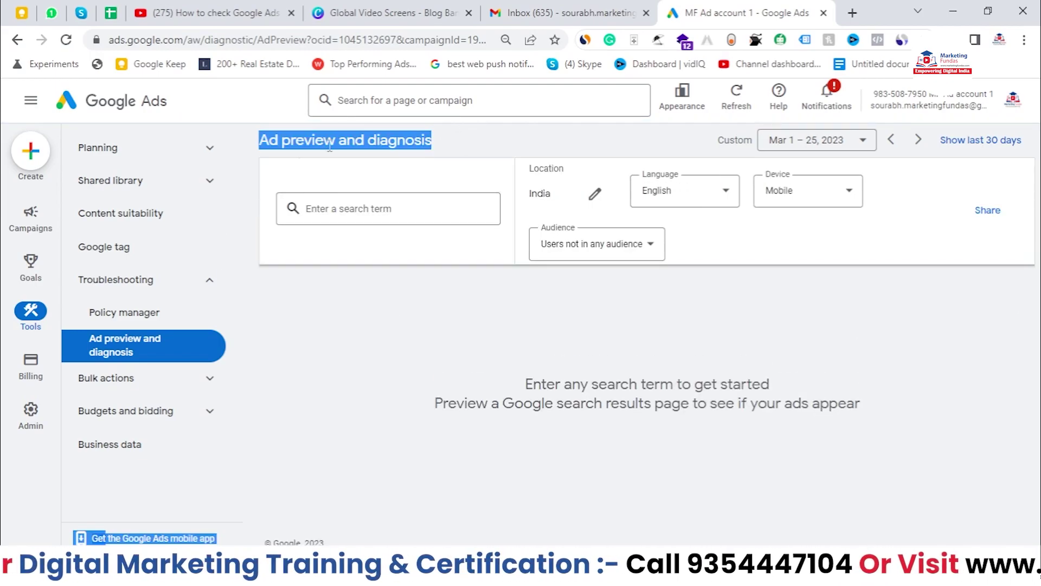
pyautogui.click(444, 402)
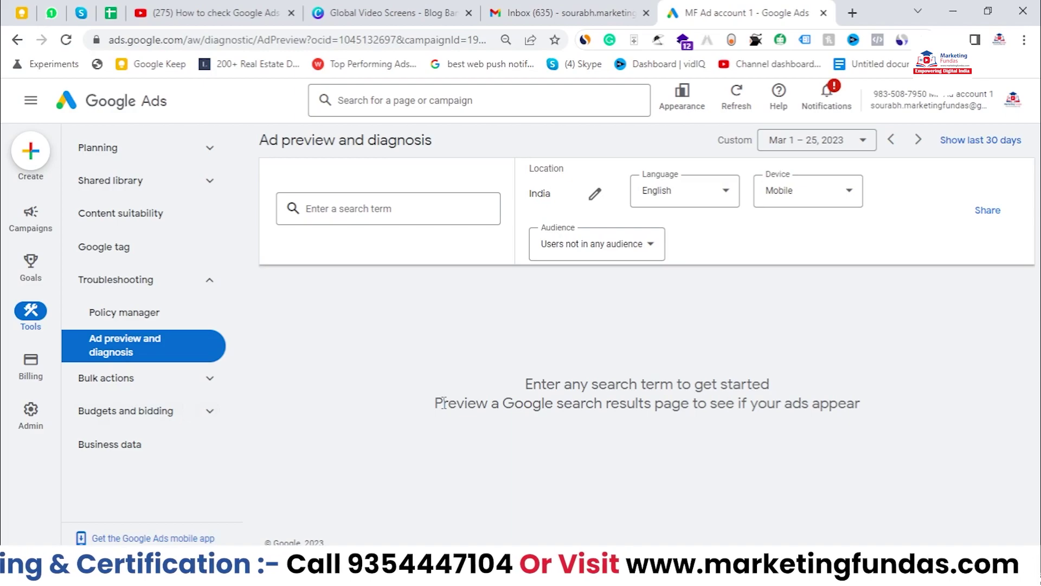
# - Paste 'best agency for digital marketing' into the search term box
pyautogui.click(358, 216)
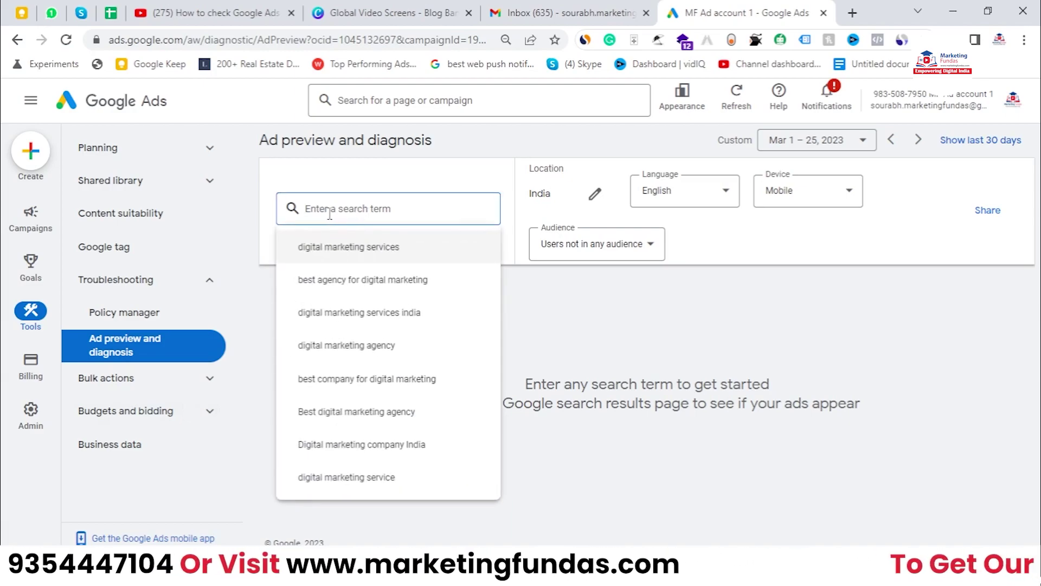
pyautogui.rightClick(330, 214)
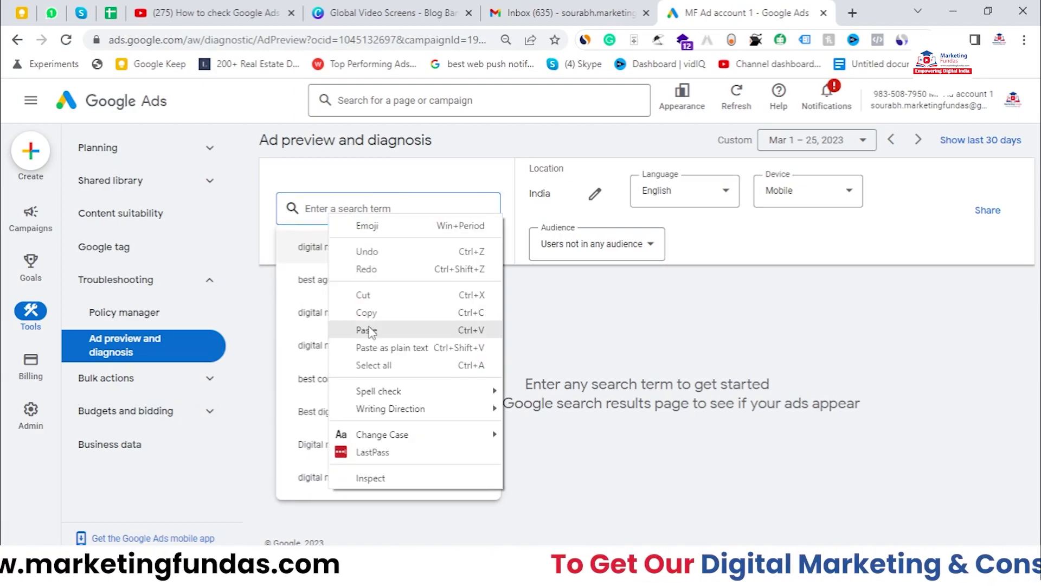
pyautogui.click(372, 331)
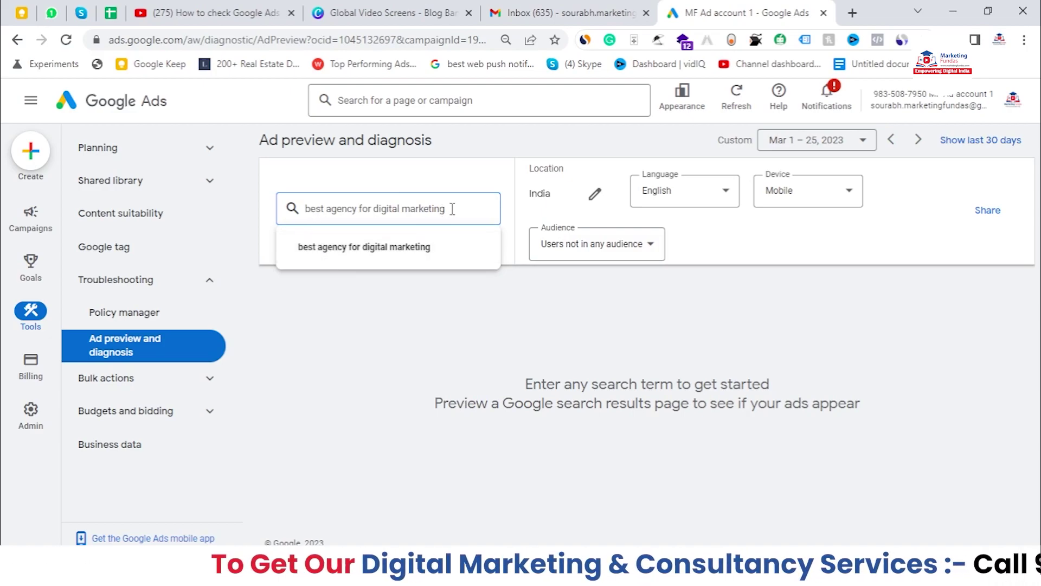
# - Run the preview for 'best agency for digital marketing' and review the 'Your ad is not showing' diagnosis
pyautogui.press('Return')
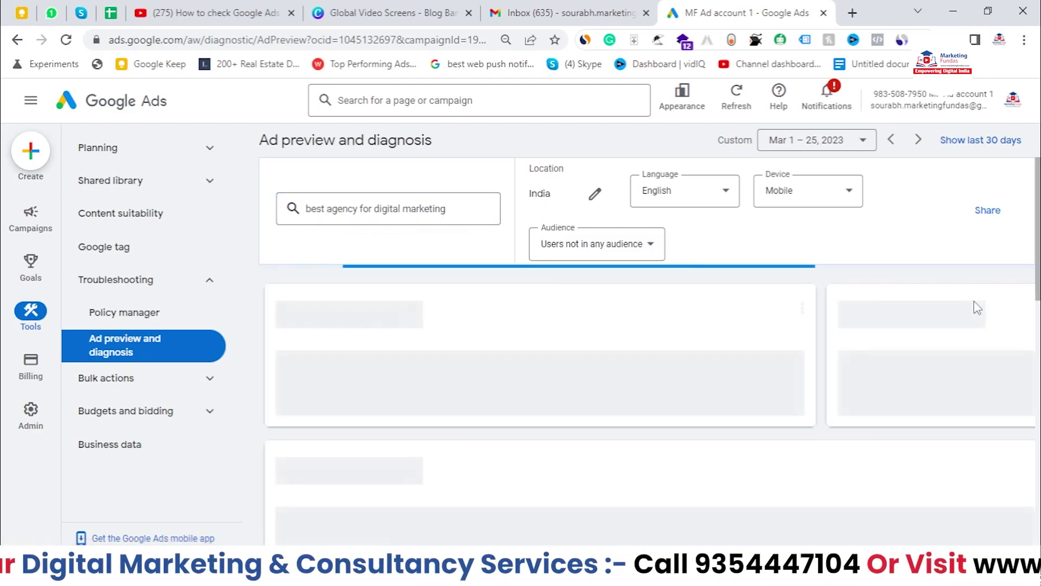
pyautogui.scroll(-1, 651, 306)
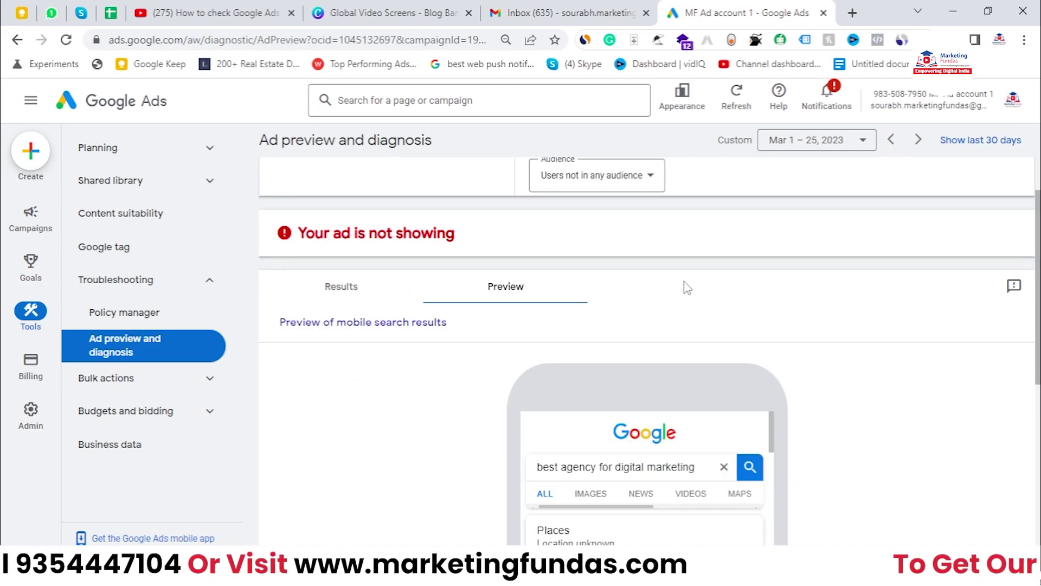
pyautogui.scroll(1, 1039, 249)
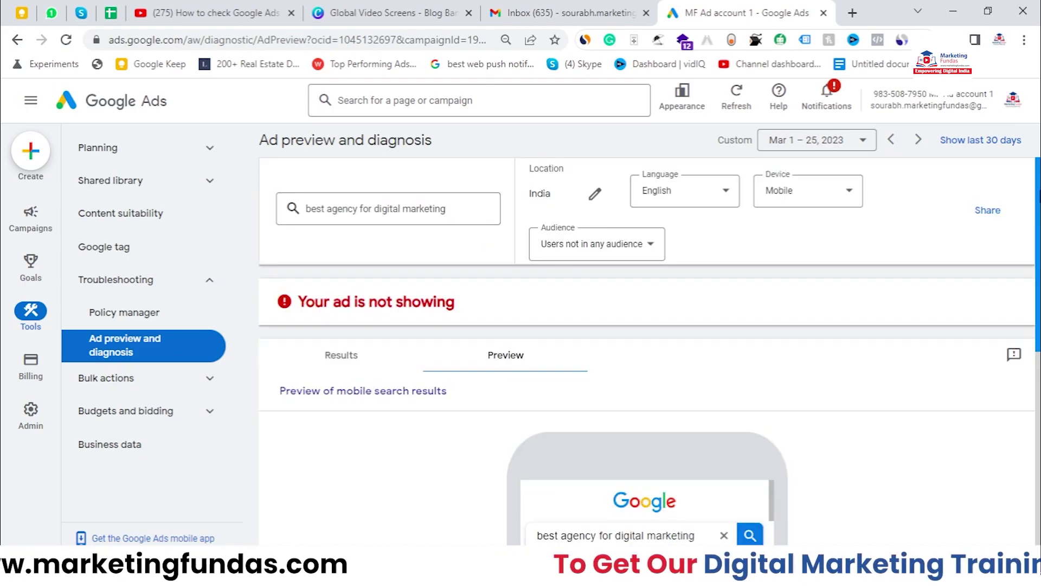
pyautogui.moveTo(1037, 249)
pyautogui.mouseDown()
pyautogui.moveTo(1038, 421)
pyautogui.moveTo(1037, 250)
pyautogui.mouseUp()
pyautogui.moveTo(481, 300); pyautogui.dragTo(300, 293)
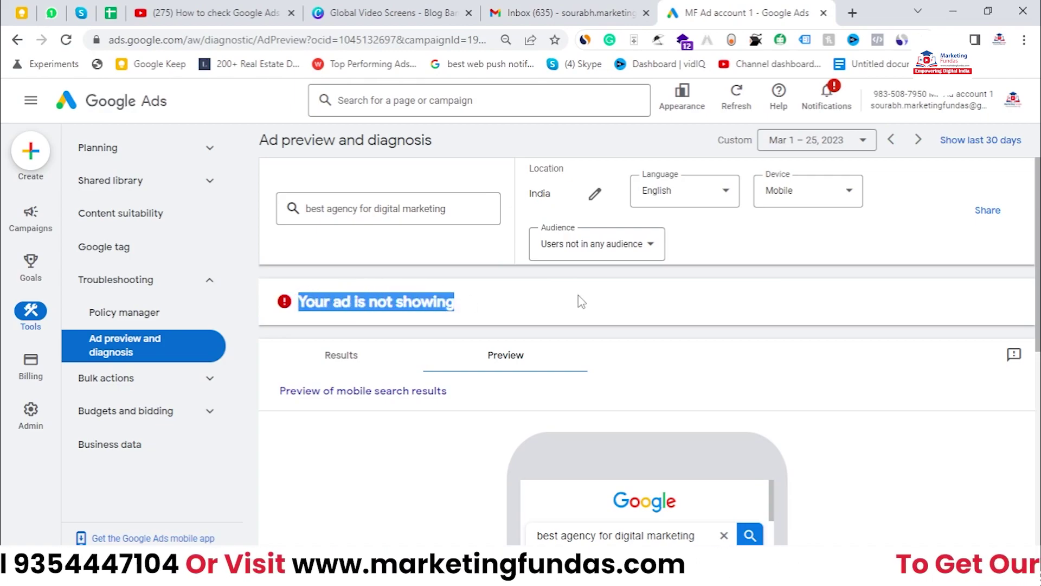
pyautogui.moveTo(1038, 250)
pyautogui.mouseDown()
pyautogui.moveTo(1037, 267)
pyautogui.moveTo(1038, 249)
pyautogui.mouseUp()
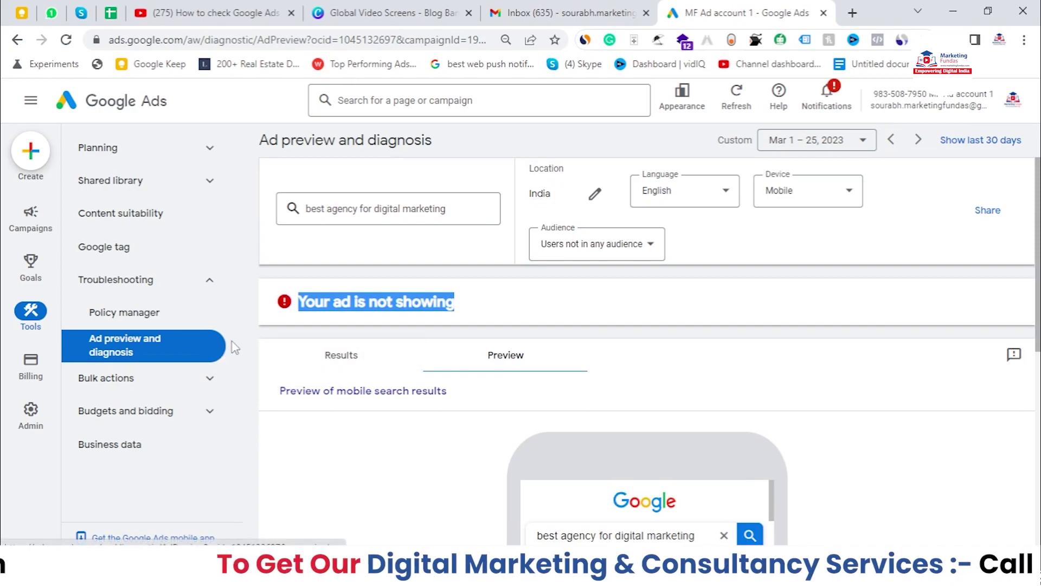
pyautogui.scroll(-2, 355, 309)
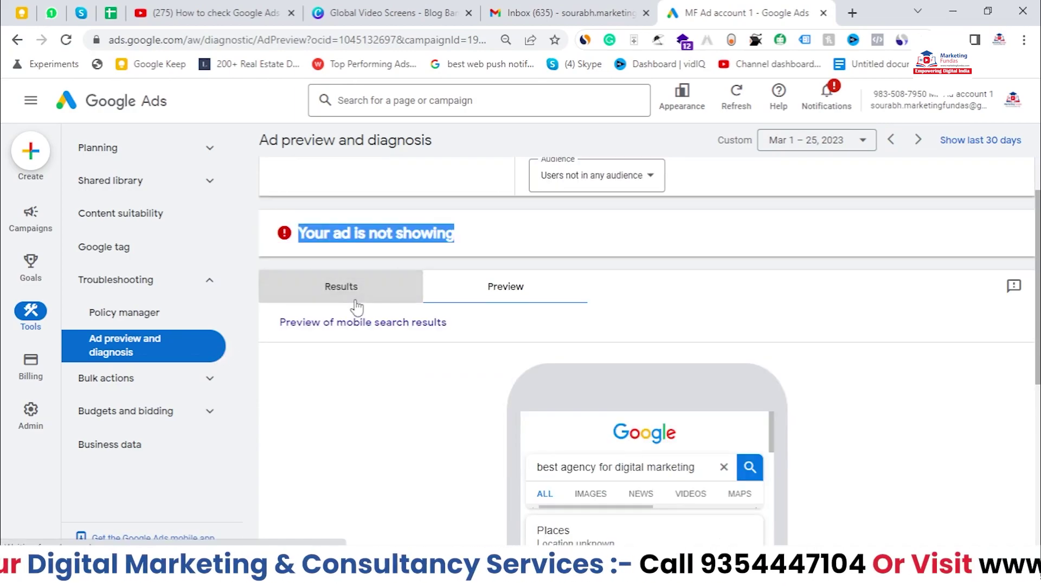
# - Check the diagnosis, then scroll the mobile preview's map listings, 'People also ask' and organic results
pyautogui.click(353, 287)
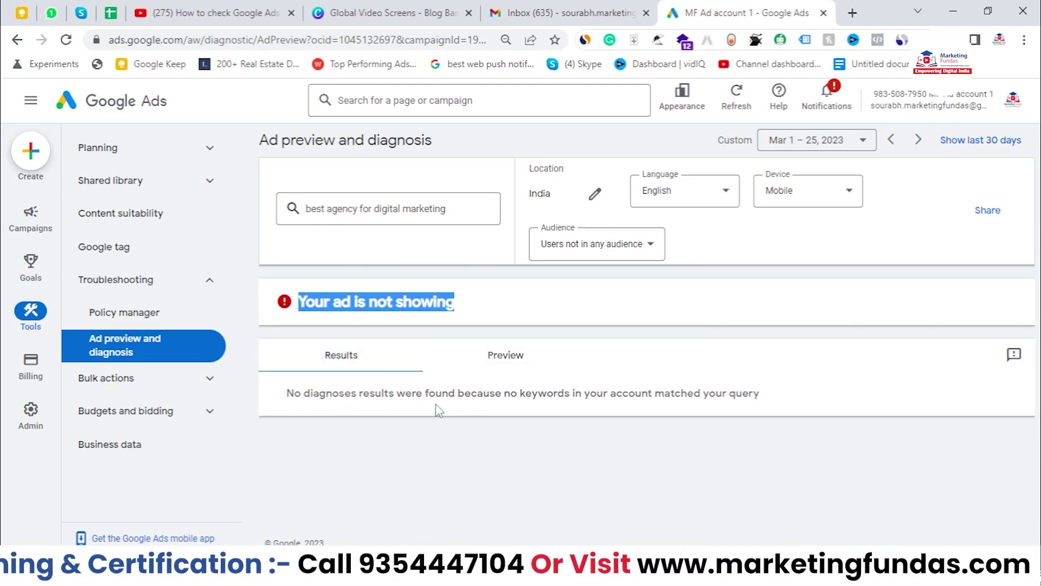
pyautogui.click(505, 372)
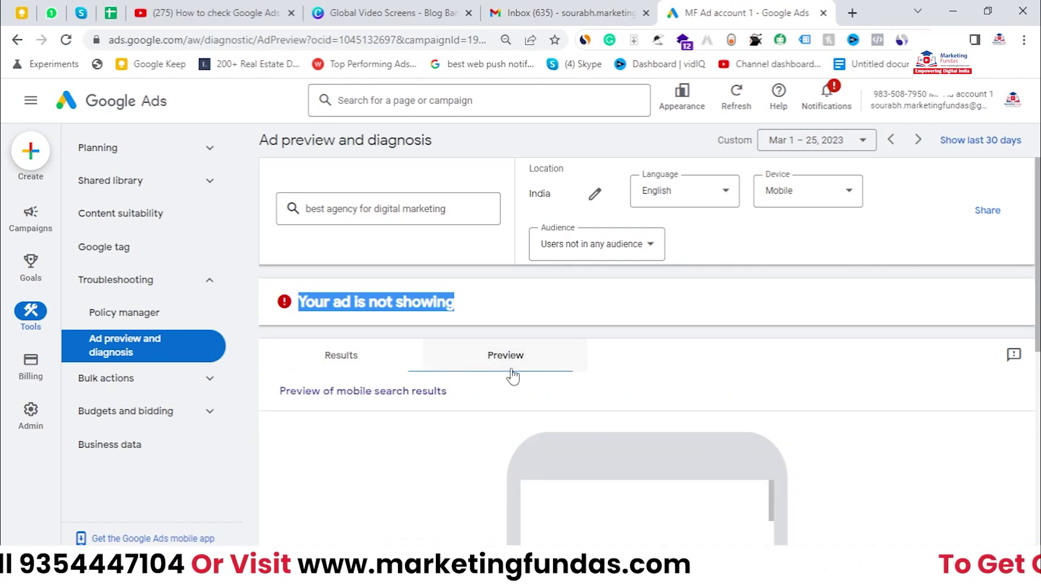
pyautogui.scroll(-4, 789, 400)
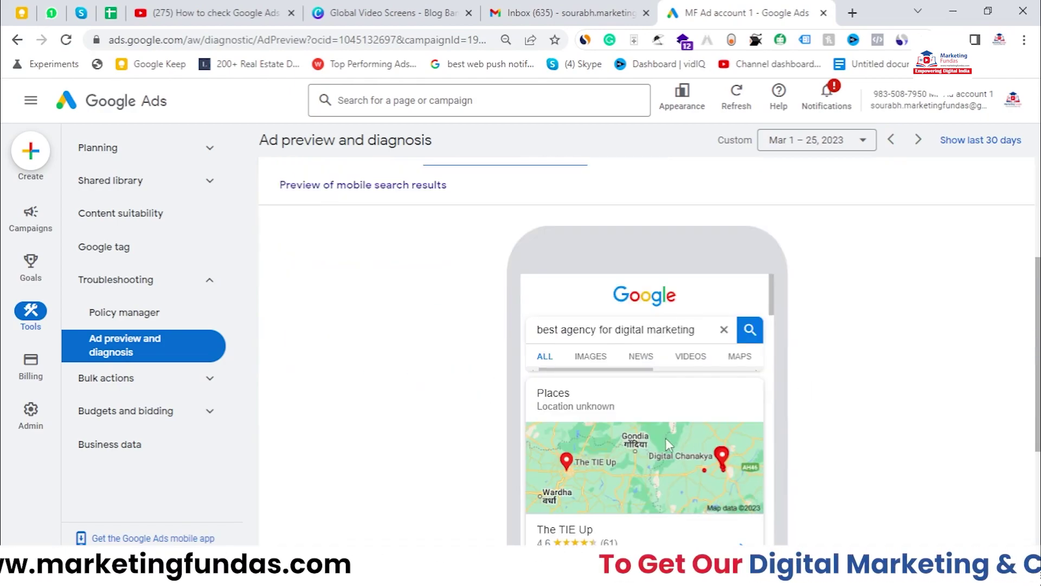
pyautogui.scroll(4, 895, 420)
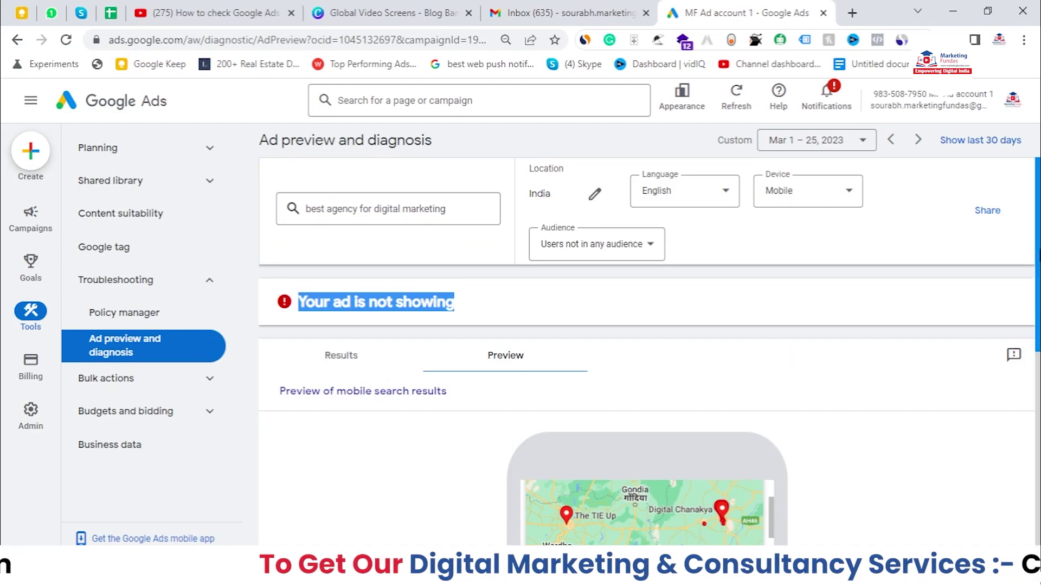
pyautogui.scroll(-6, 965, 402)
pyautogui.scroll(2, 562, 374)
pyautogui.scroll(1, 561, 374)
pyautogui.scroll(5, 359, 274)
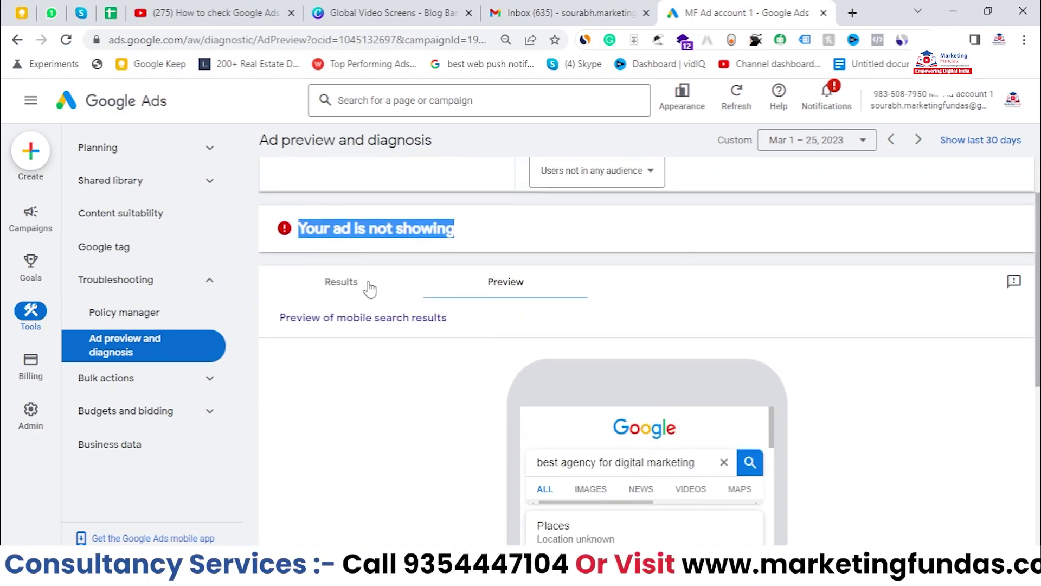
pyautogui.scroll(2, 446, 249)
pyautogui.scroll(-7, 580, 368)
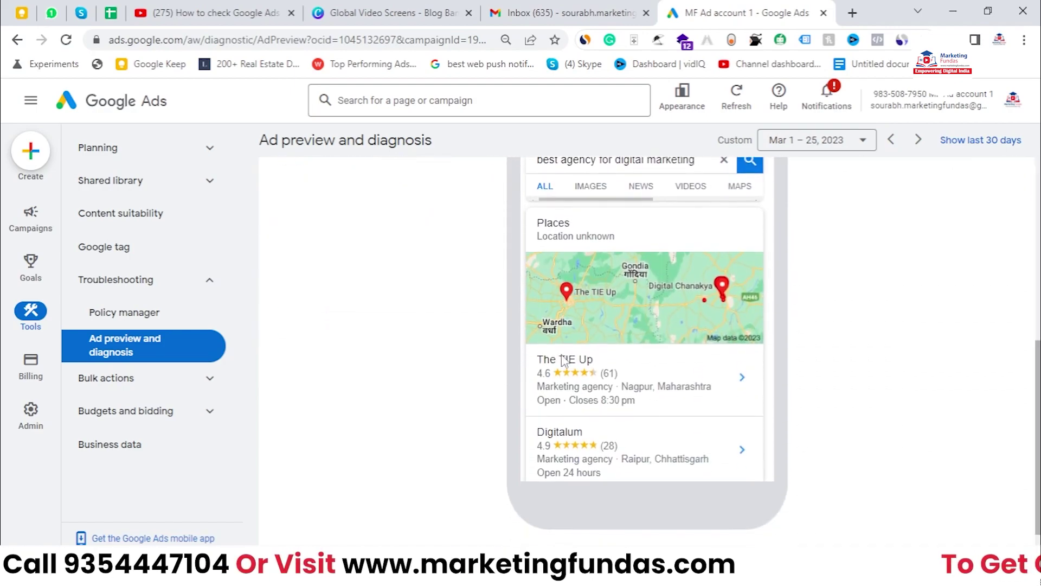
pyautogui.scroll(-5, 610, 210)
pyautogui.scroll(-7, 612, 223)
pyautogui.scroll(3, 609, 231)
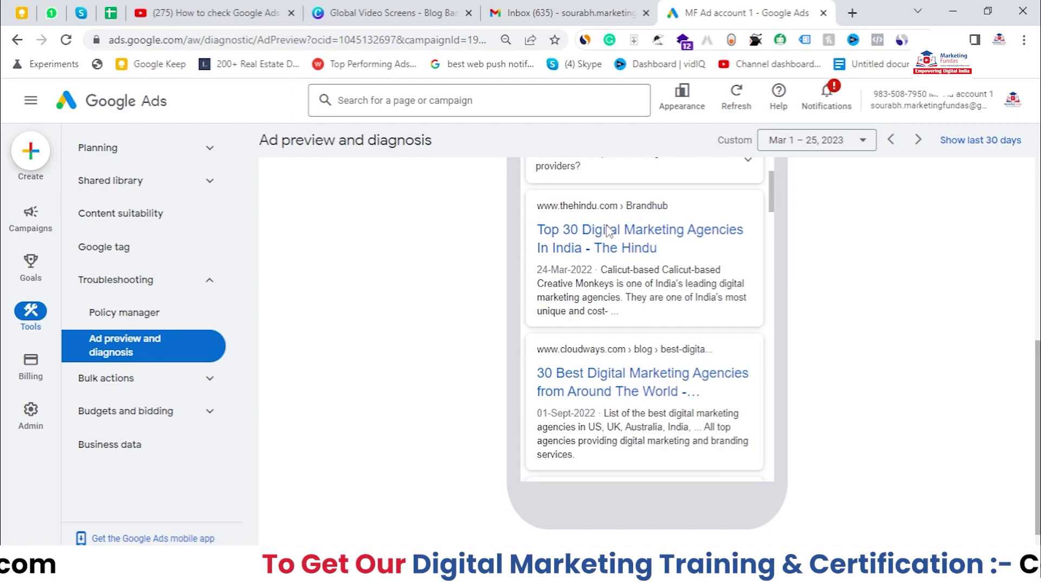
pyautogui.scroll(10, 609, 230)
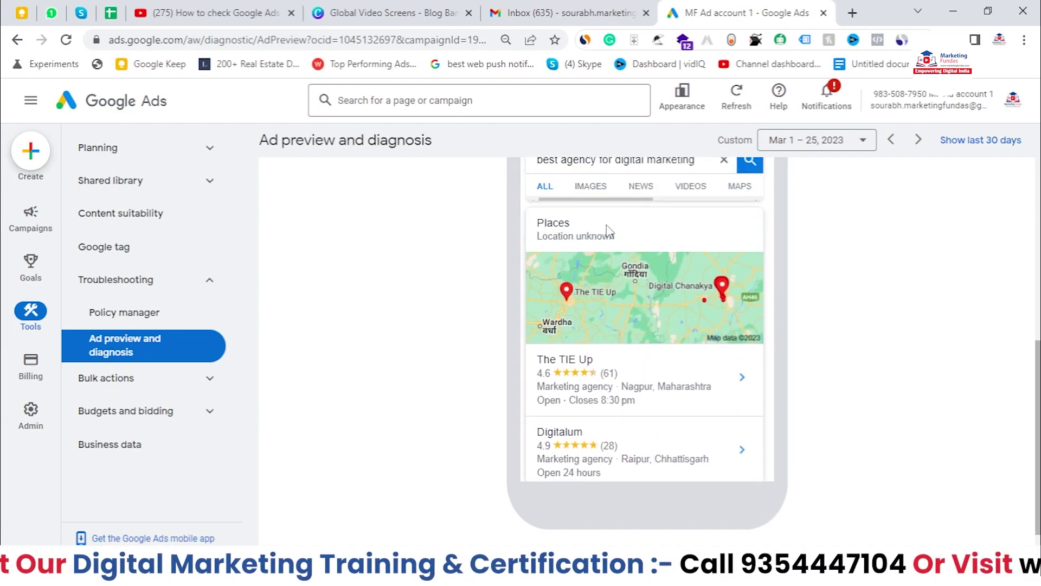
pyautogui.moveTo(1038, 374); pyautogui.dragTo(1039, 155)
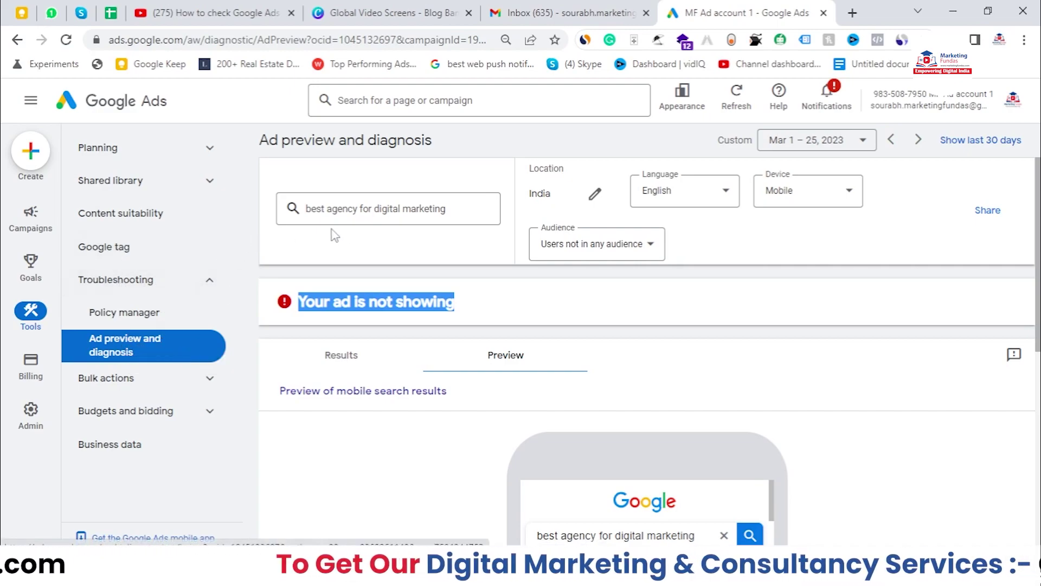
# - Replace the search query, then review the Mobile device, 'Users not in any audience' and English settings
pyautogui.moveTo(456, 210); pyautogui.dragTo(306, 210)
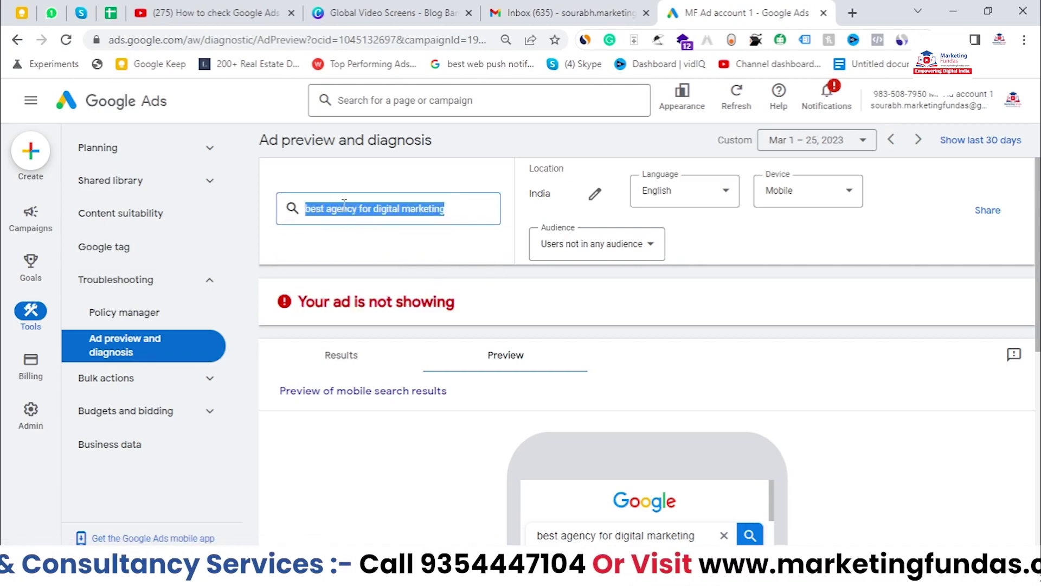
pyautogui.write('"')
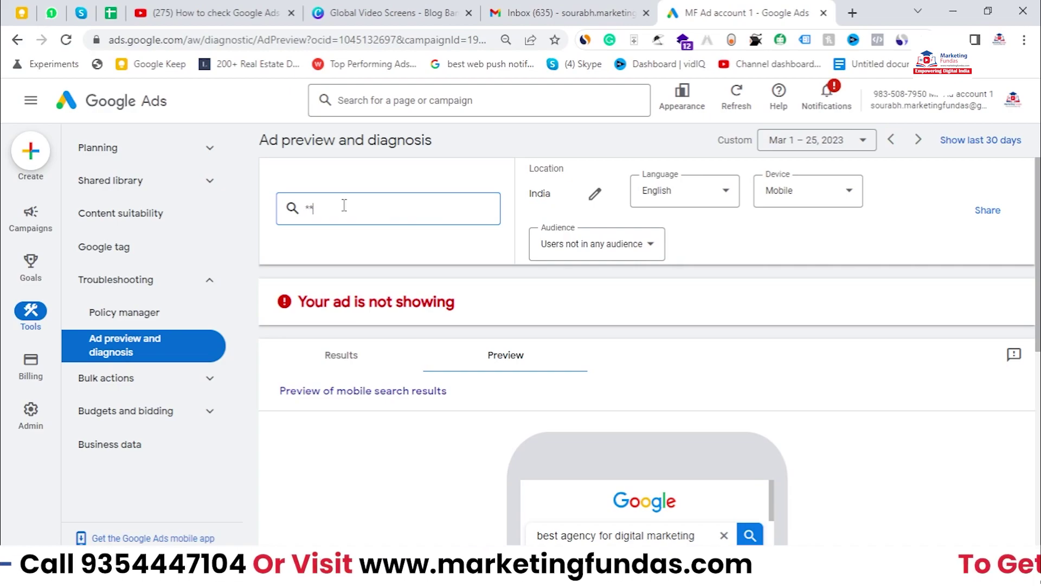
pyautogui.click(844, 195)
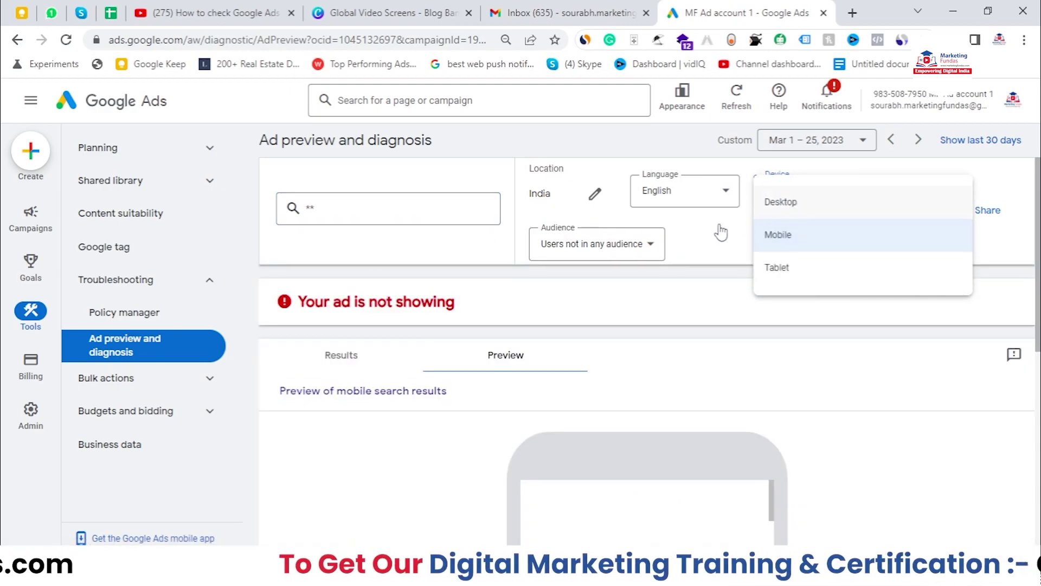
pyautogui.click(617, 257)
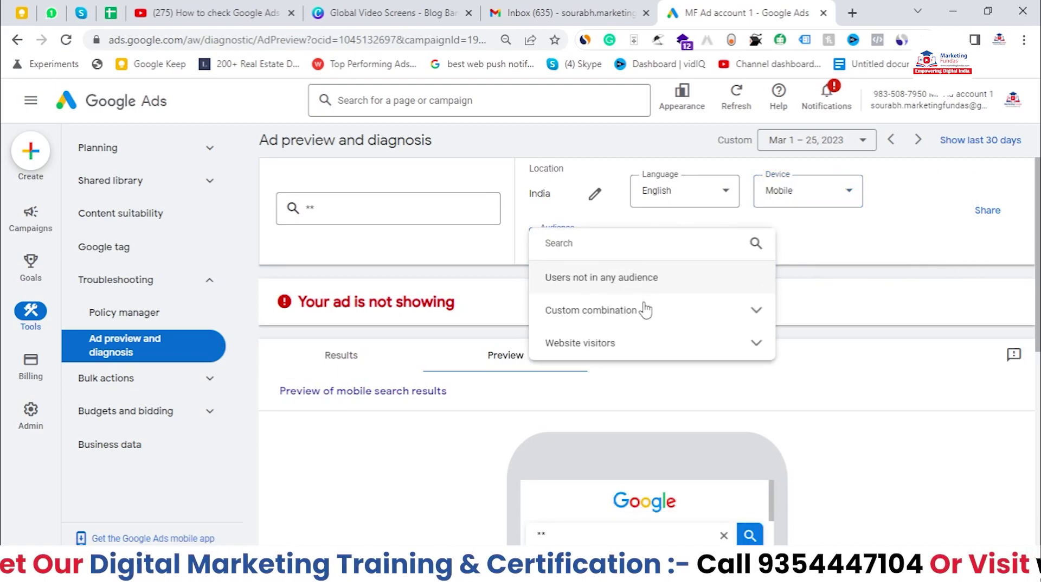
pyautogui.click(835, 262)
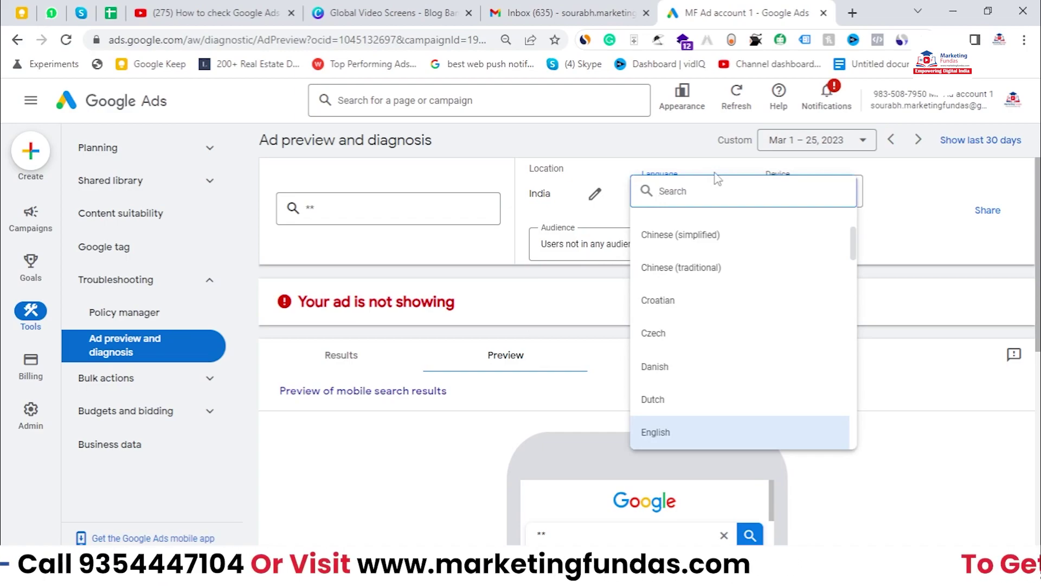
pyautogui.click(700, 162)
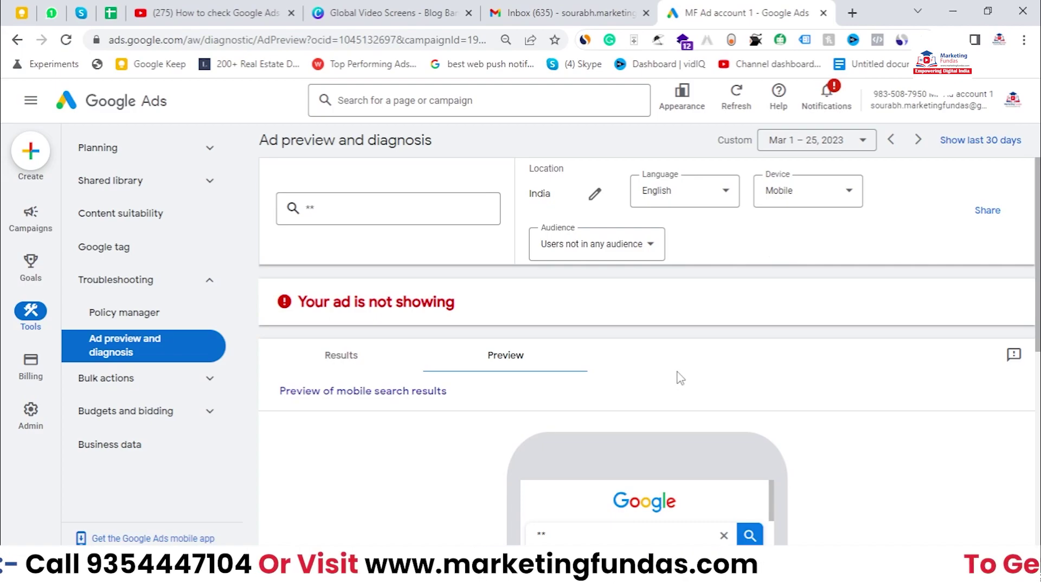
pyautogui.moveTo(365, 214); pyautogui.dragTo(310, 214)
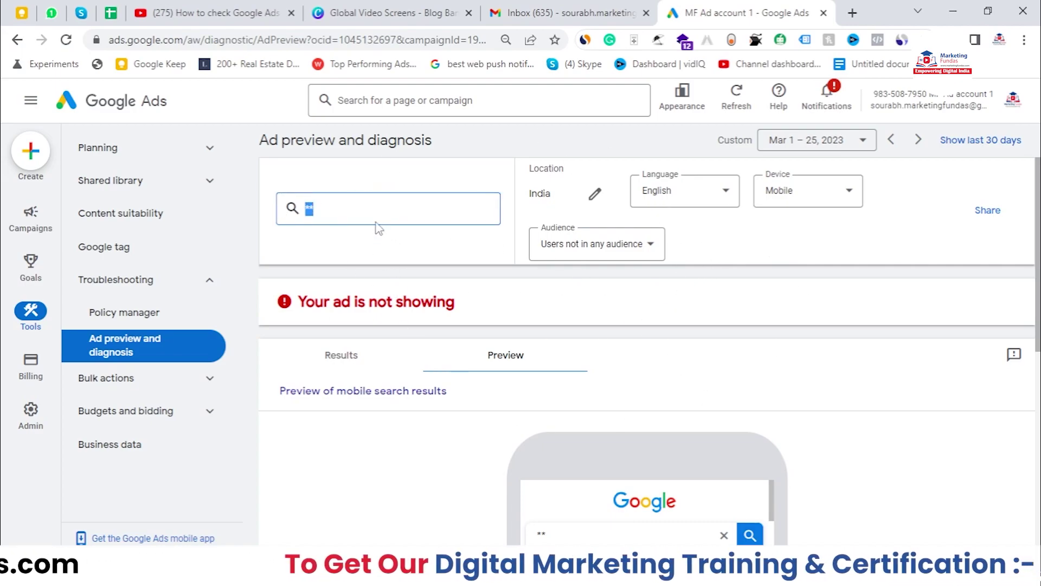
pyautogui.scroll(-5, 545, 466)
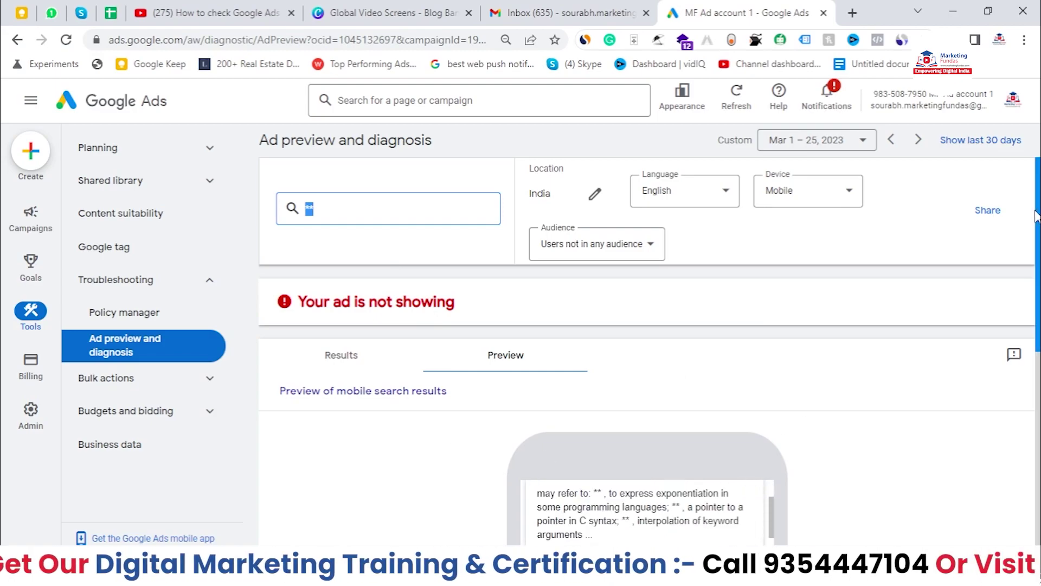
pyautogui.click(976, 215)
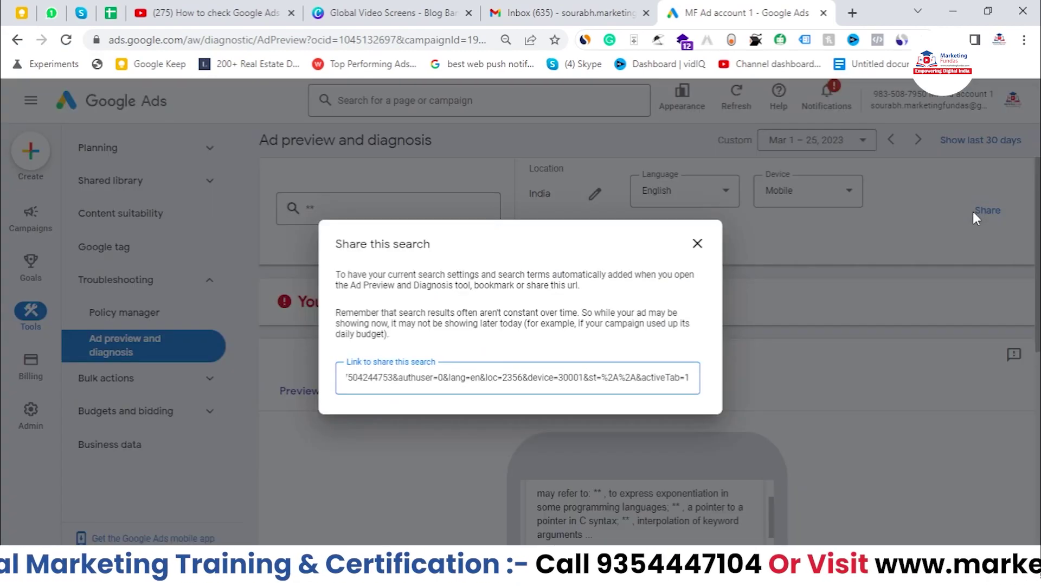
pyautogui.click(390, 378)
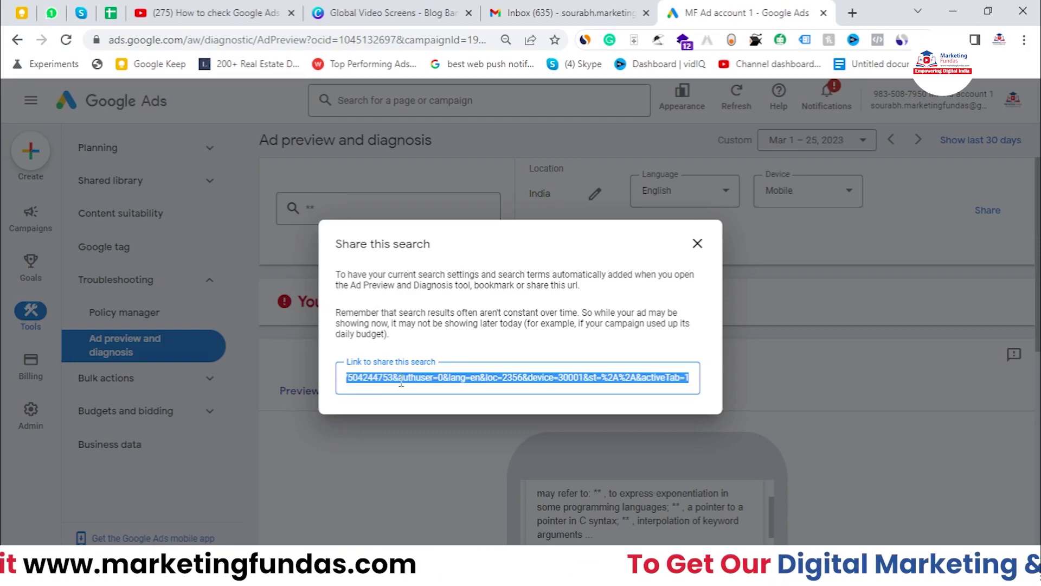
pyautogui.click(697, 243)
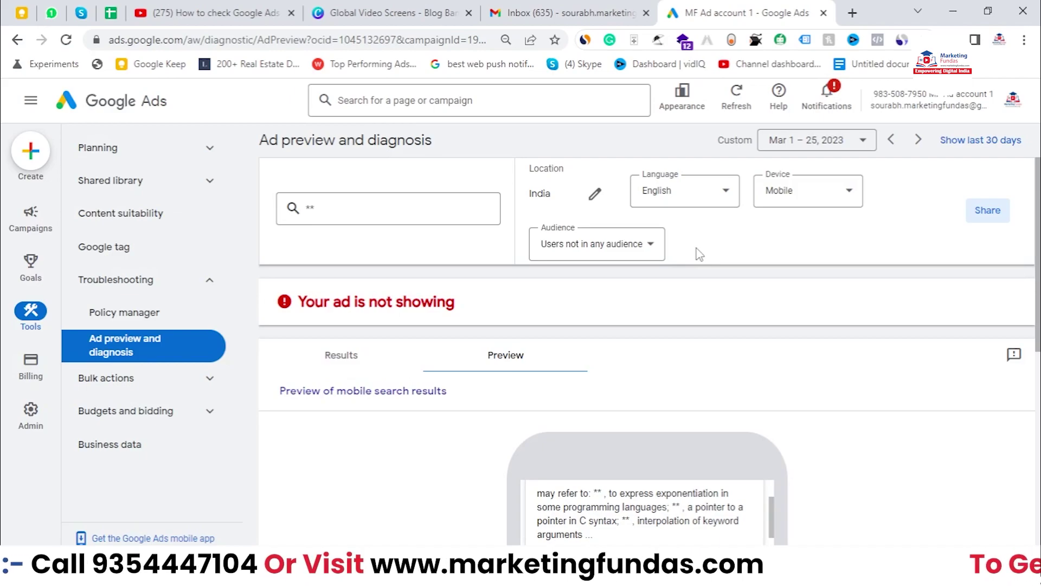